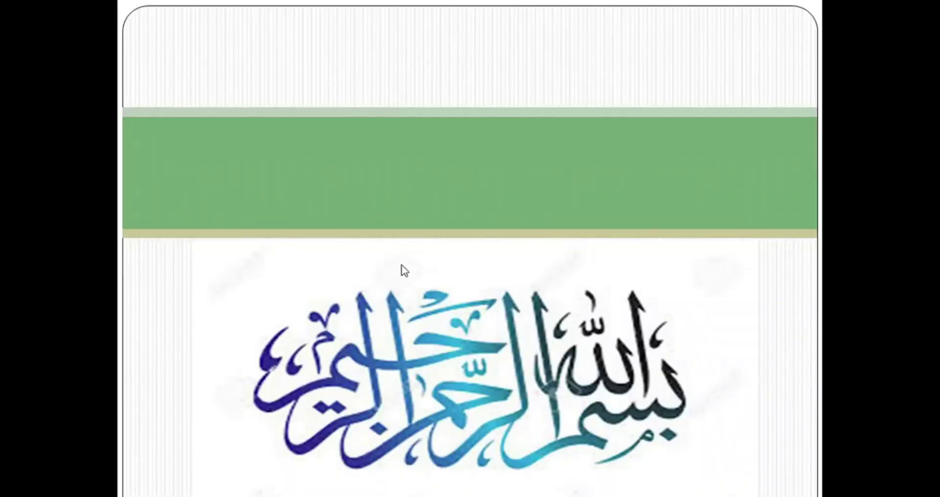
# Advance past the introductory slide of the MAX/MIN tutorial.
pyautogui.click(399, 266)
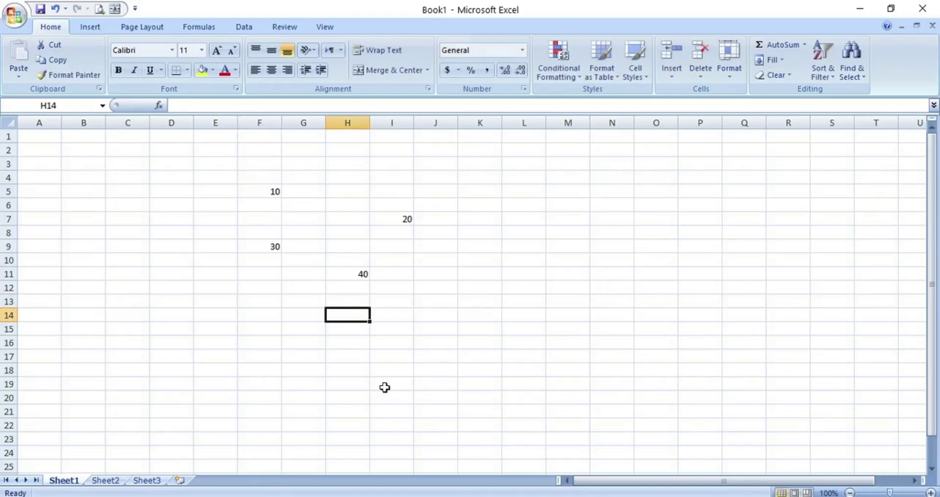
# Move the selection left along row 14 to cell F14 for the result.
pyautogui.press('Left')
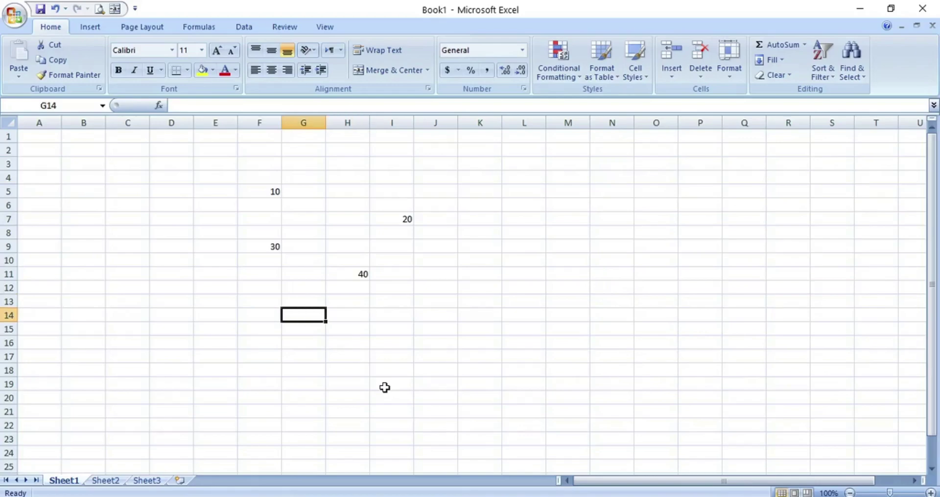
pyautogui.press('Left')
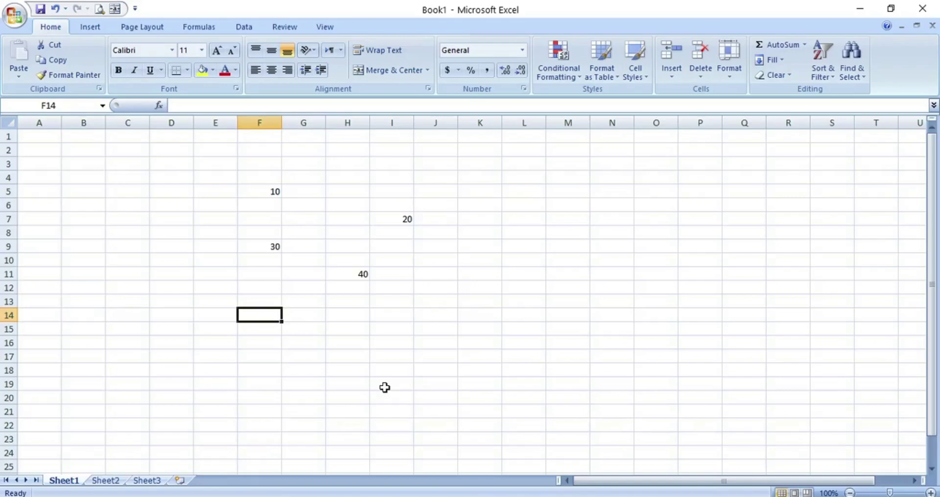
# Begin a =MAX( formula in F14 with references F5 and I7.
pyautogui.write('=')
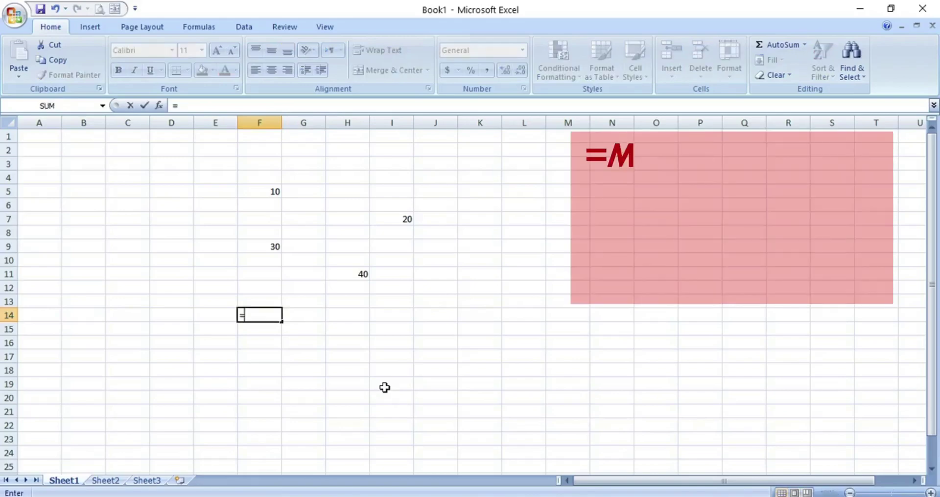
pyautogui.write('max')
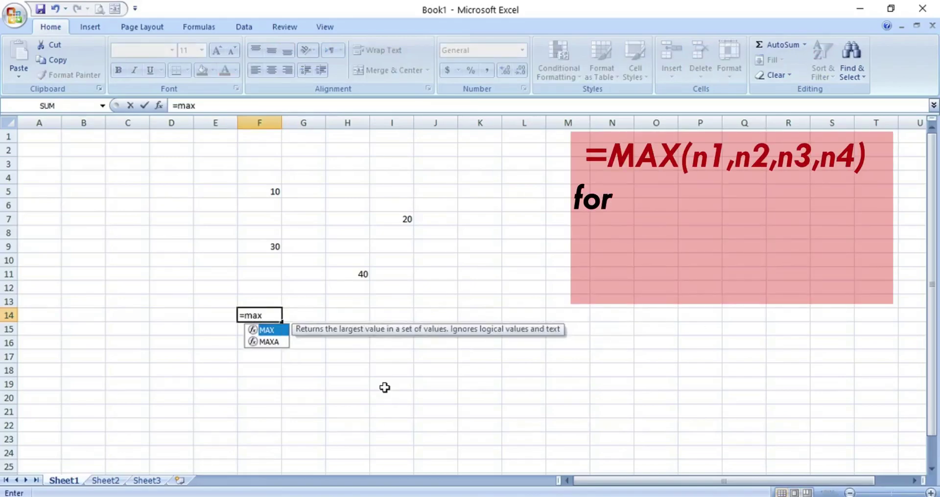
pyautogui.write('(')
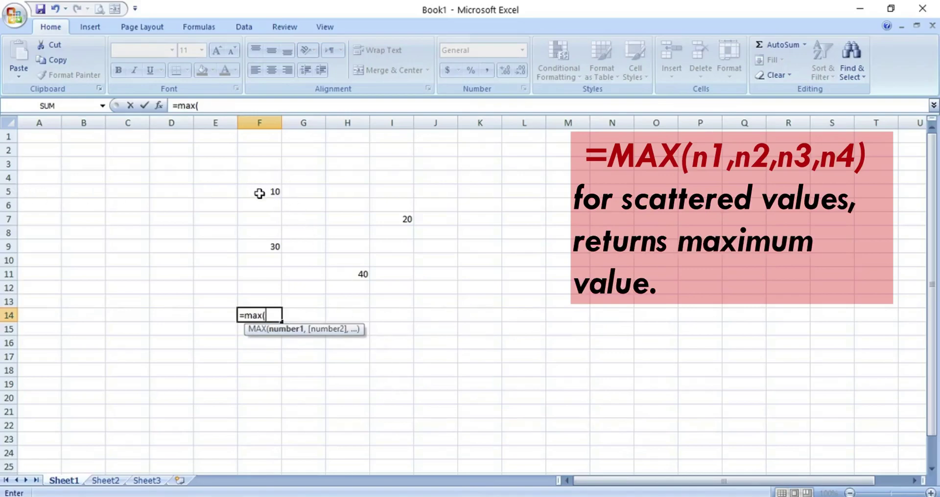
pyautogui.write('f5')
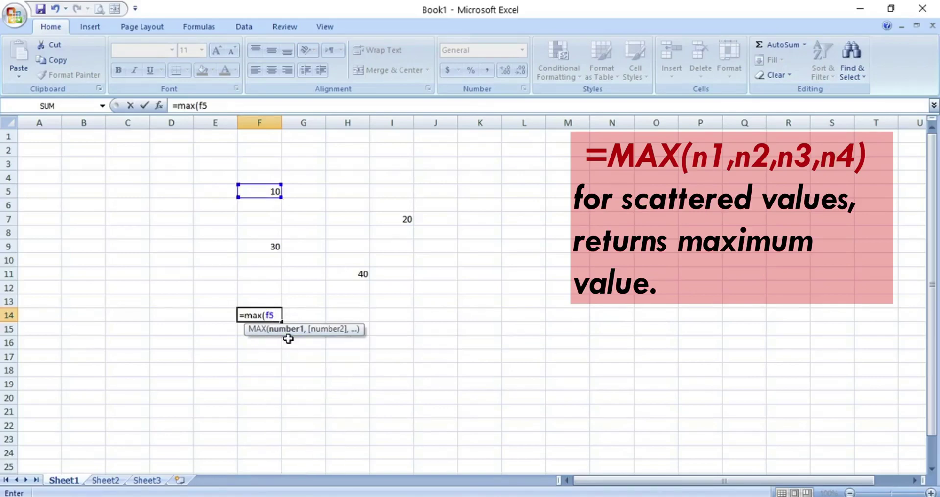
pyautogui.press('BackSpace')
pyautogui.press('BackSpace')
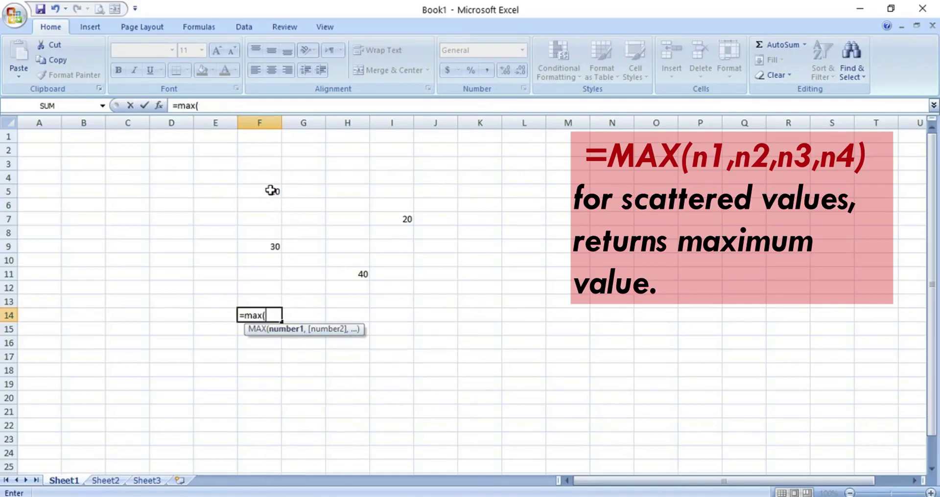
pyautogui.click(271, 191)
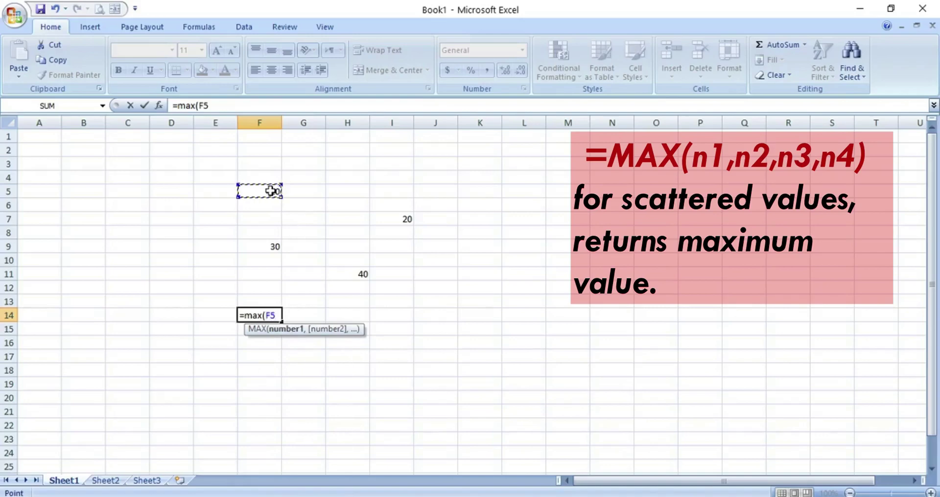
pyautogui.write(',')
pyautogui.click(410, 220)
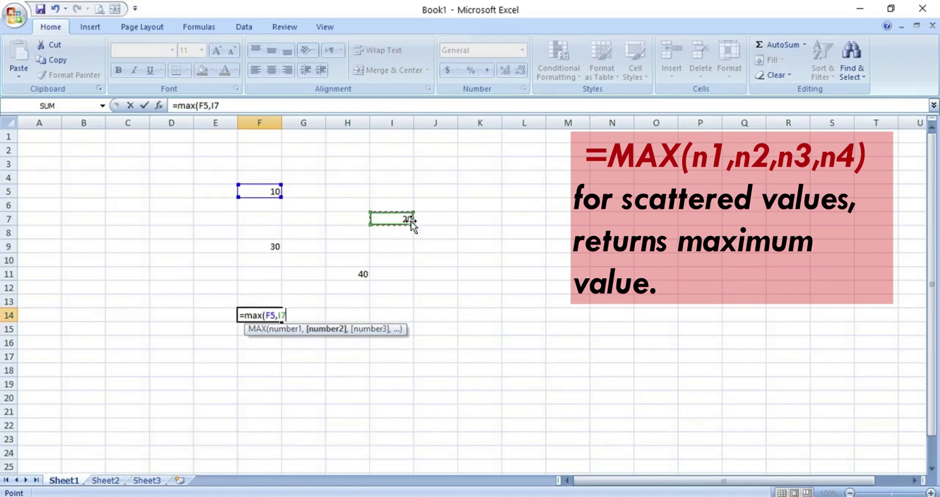
# Add F9 and H11 to complete =MAX(F5,I7,F9,H11), returning 40.
pyautogui.write(',')
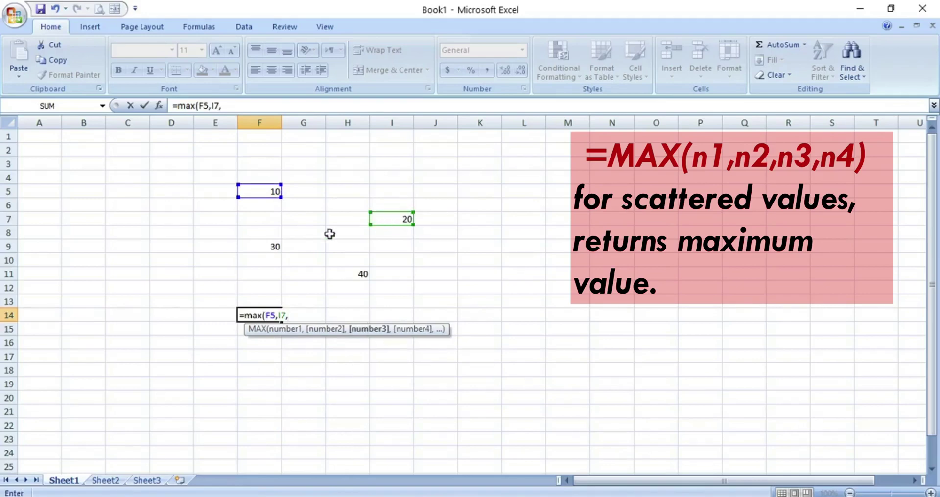
pyautogui.click(259, 247)
pyautogui.write(',')
pyautogui.click(360, 275)
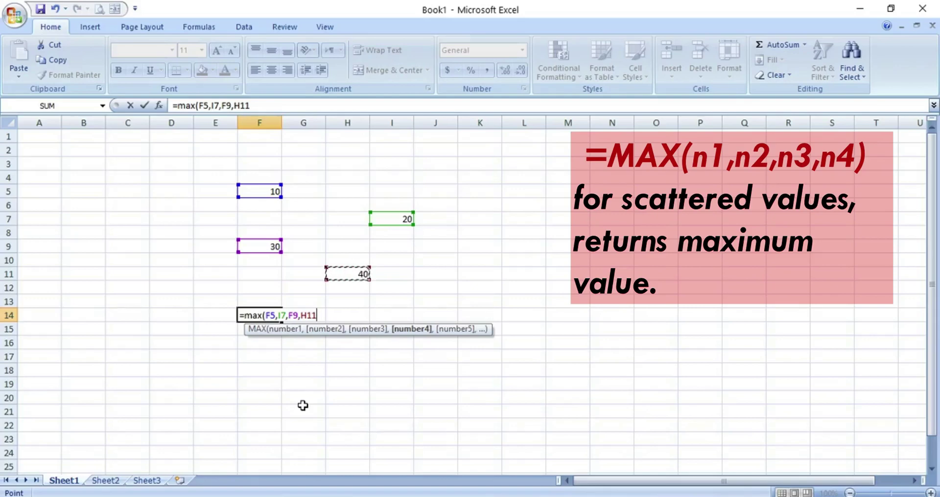
pyautogui.write(')')
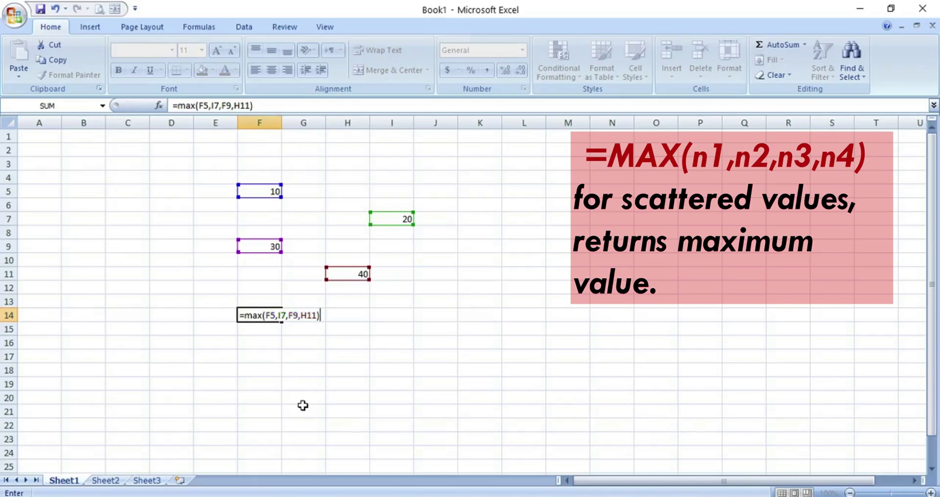
pyautogui.press('Return')
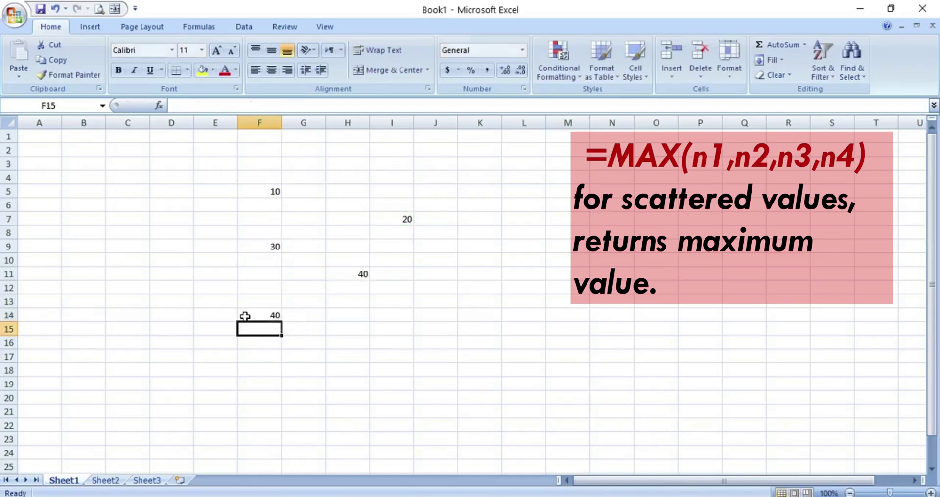
pyautogui.click(245, 317)
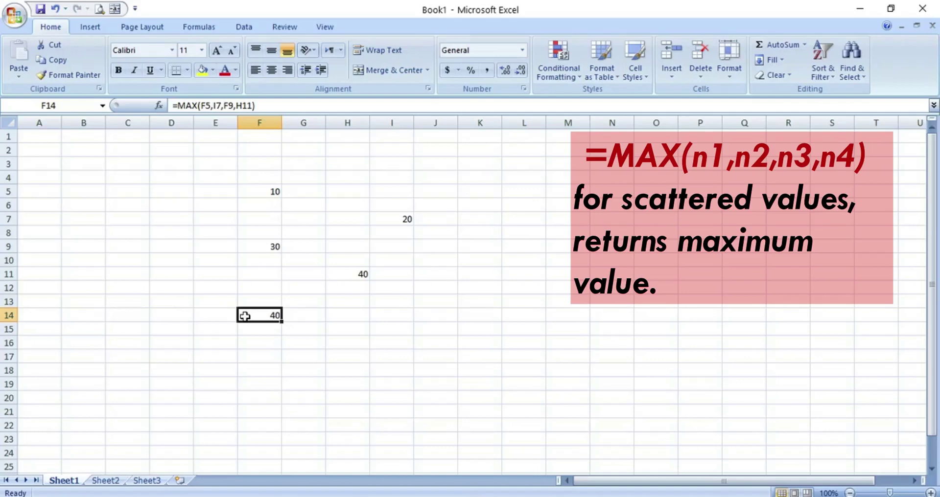
pyautogui.press('Right')
pyautogui.press('Right')
pyautogui.press('Right')
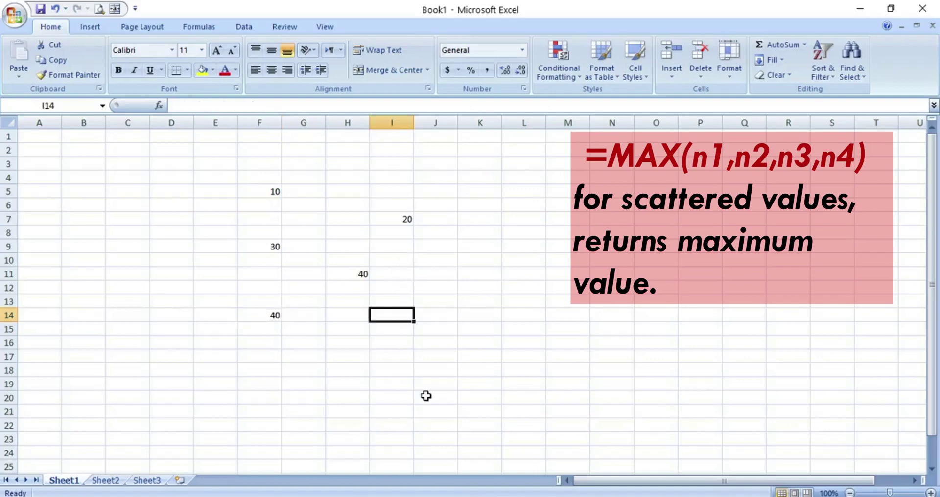
# Enter =MIN(F5,I7,F9,H11) in I15 so it returns 10.
pyautogui.press('Down')
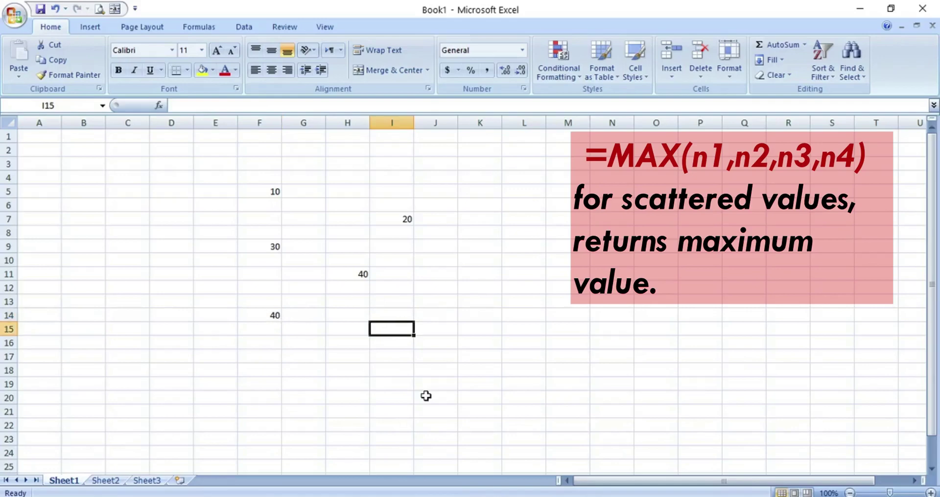
pyautogui.write('=mi')
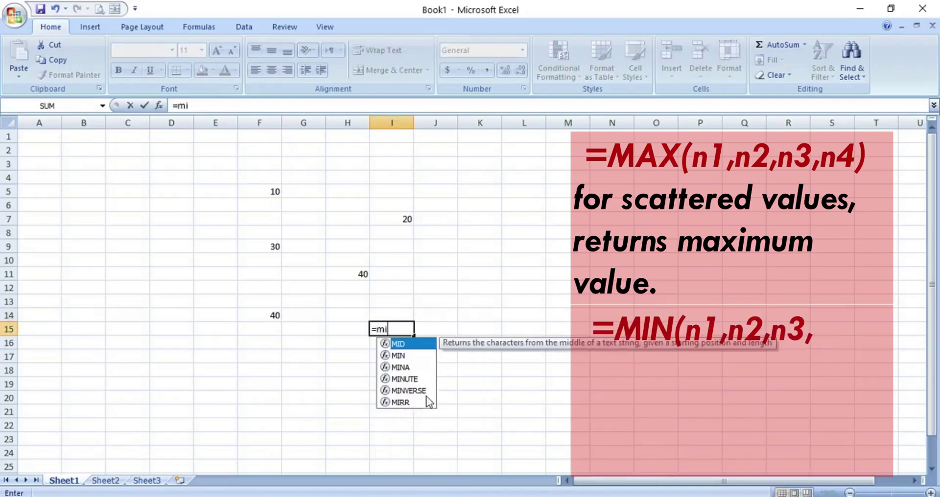
pyautogui.write('n(')
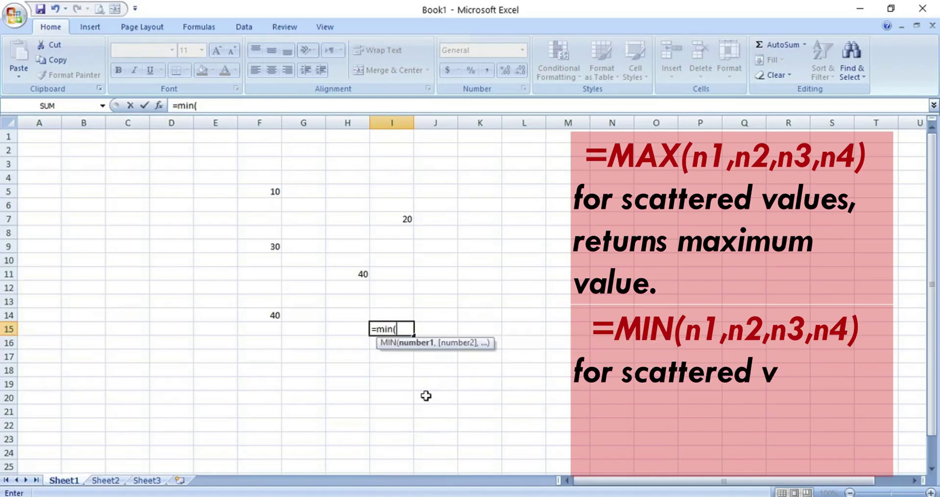
pyautogui.click(270, 190)
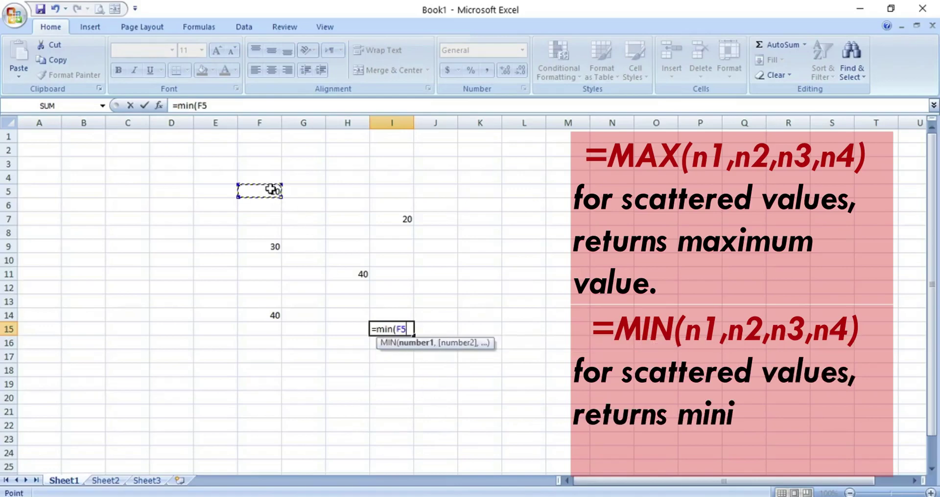
pyautogui.write(',')
pyautogui.click(405, 218)
pyautogui.write(',')
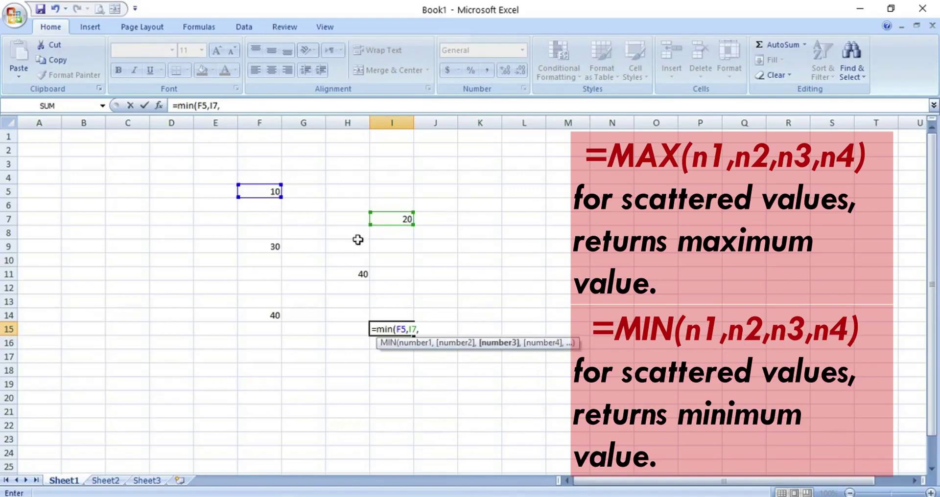
pyautogui.click(264, 247)
pyautogui.write(',')
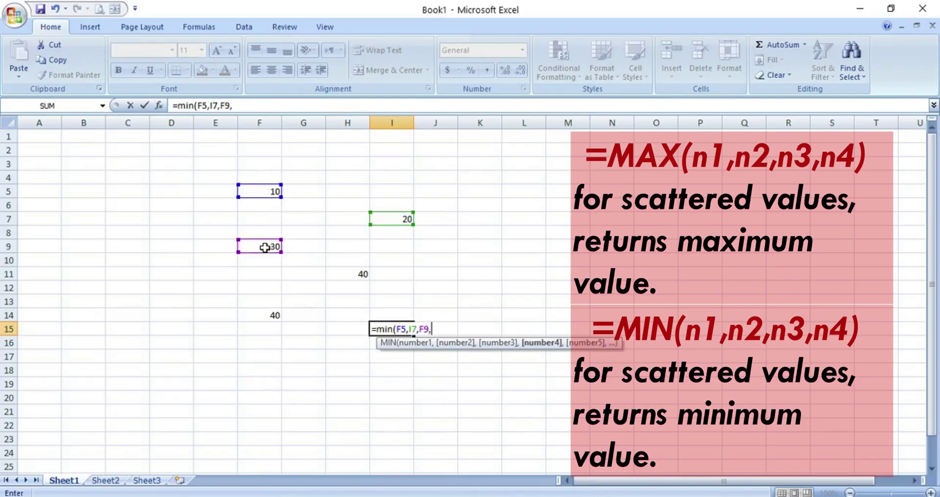
pyautogui.click(349, 274)
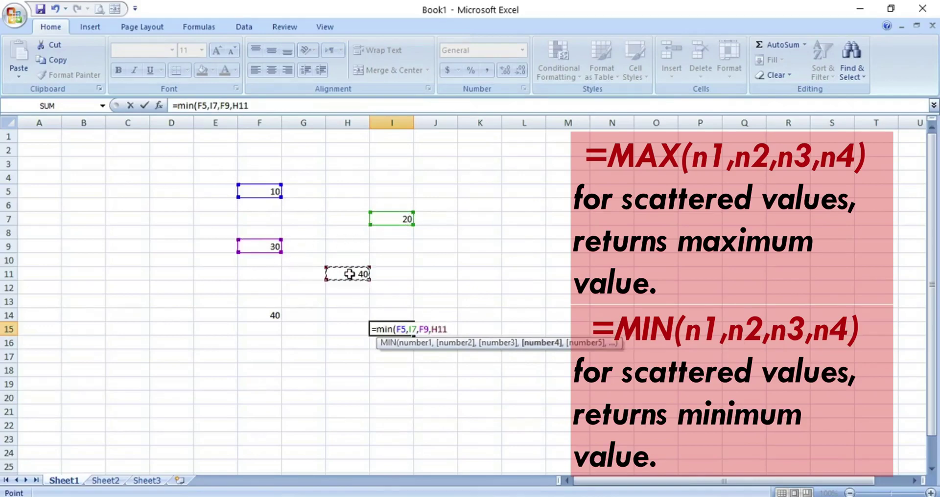
pyautogui.write(')')
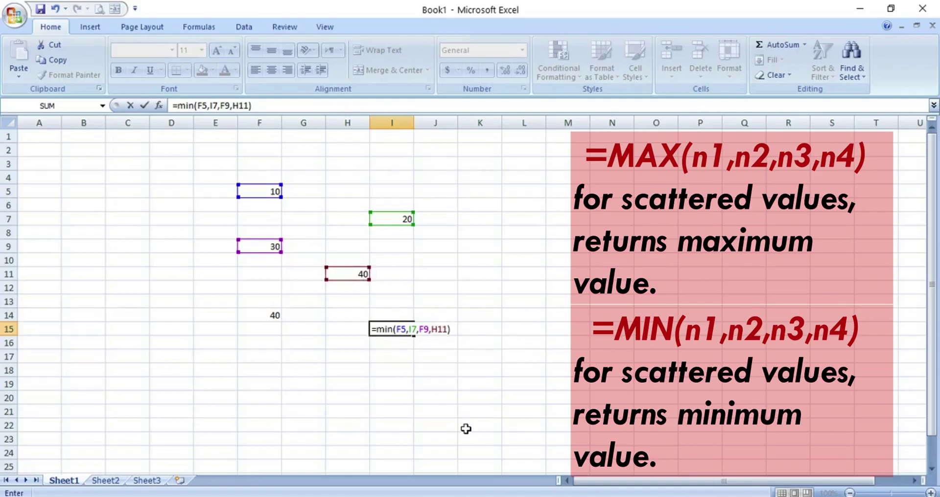
pyautogui.press('Return')
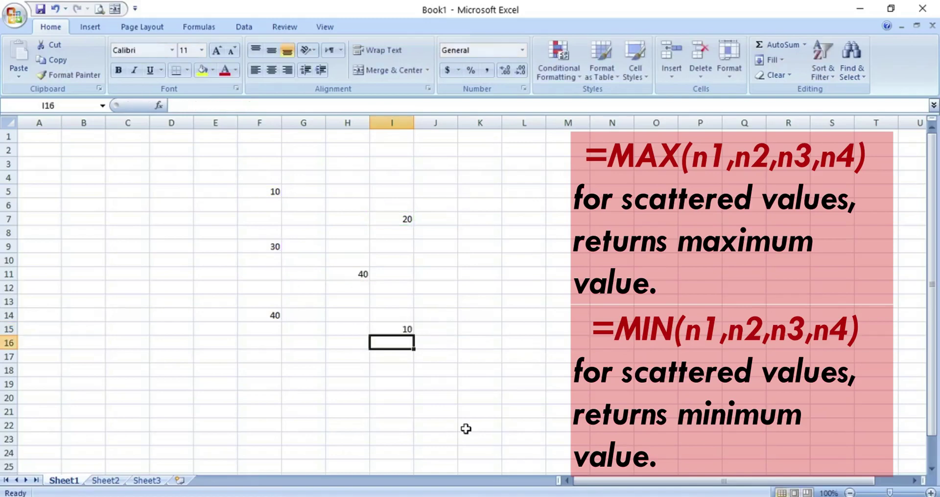
pyautogui.click(408, 329)
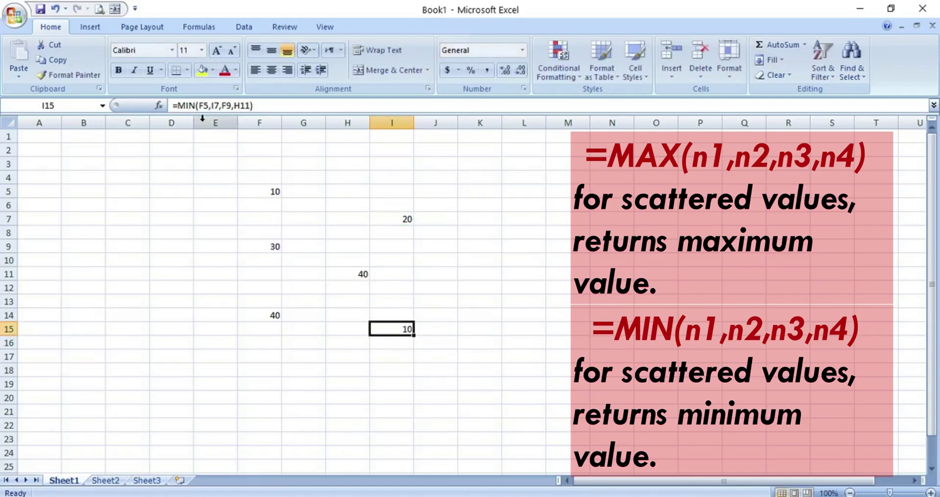
# Make the results bold: 10 in I15 and 40 in F14.
pyautogui.click(118, 70)
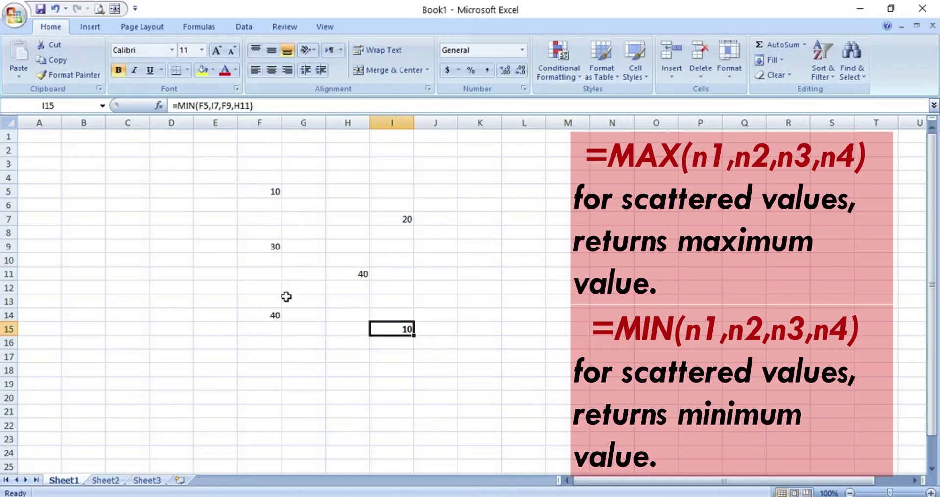
pyautogui.click(262, 316)
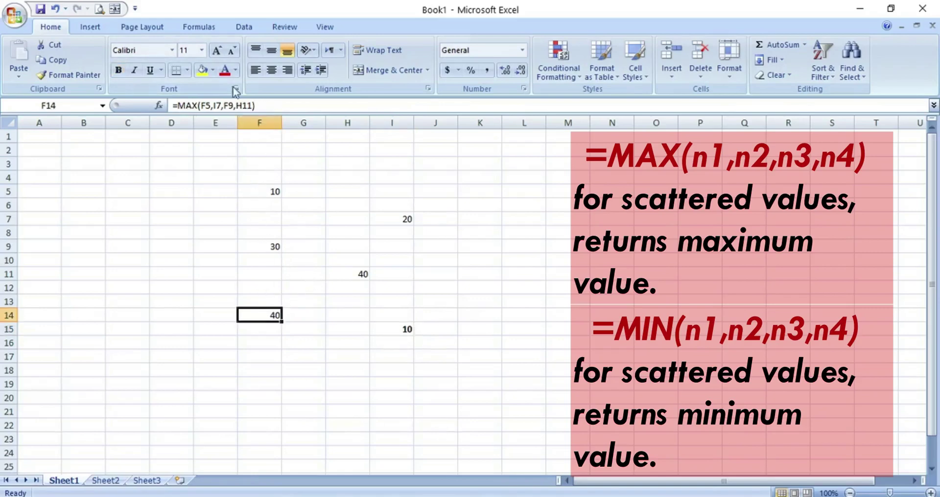
pyautogui.click(117, 70)
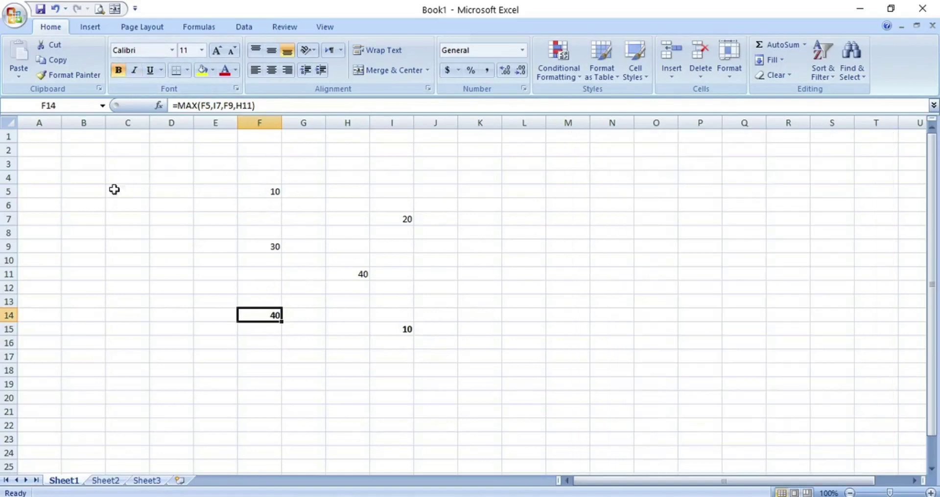
pyautogui.click(77, 192)
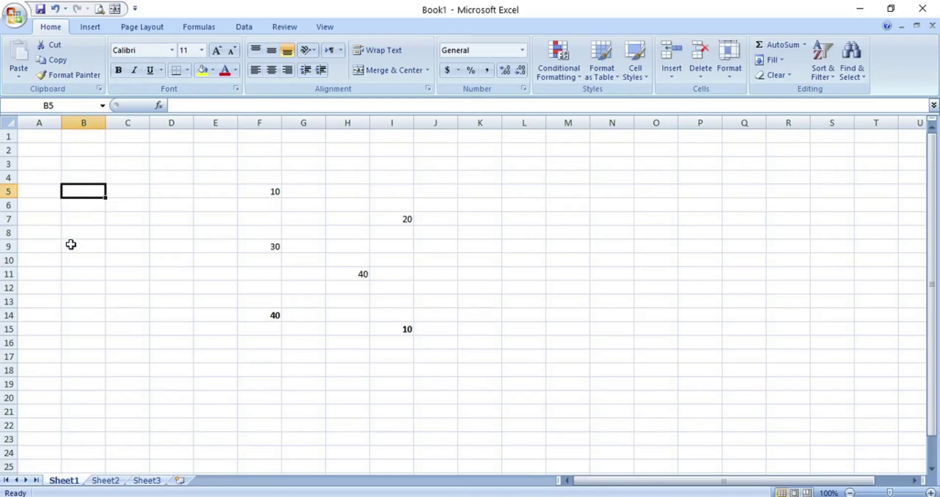
# Enter 10, 20, 30, 40 and 50 down B5:B9, then select them to view their sum.
pyautogui.write('10')
pyautogui.press('Return')
pyautogui.write('20')
pyautogui.press('Return')
pyautogui.write('30')
pyautogui.press('Return')
pyautogui.write('40')
pyautogui.press('Return')
pyautogui.write('50')
pyautogui.click(78, 287)
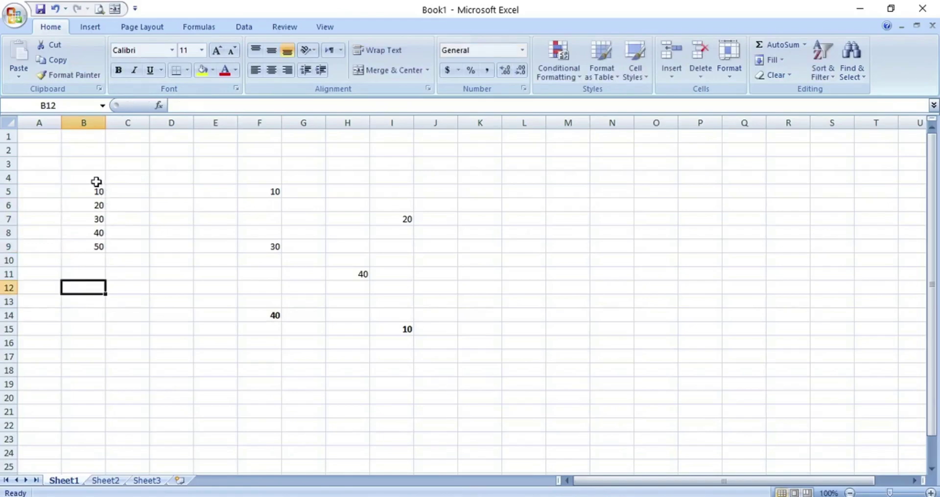
pyautogui.moveTo(92, 190); pyautogui.dragTo(95, 243)
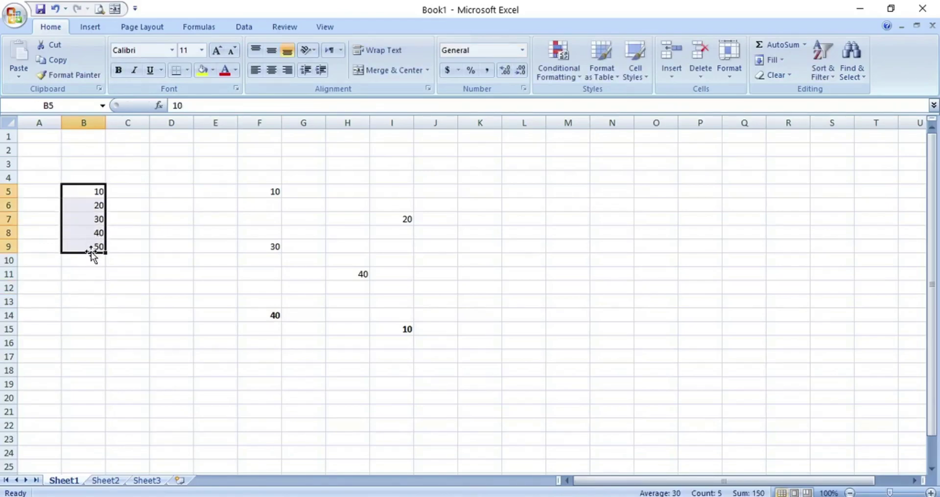
pyautogui.click(77, 288)
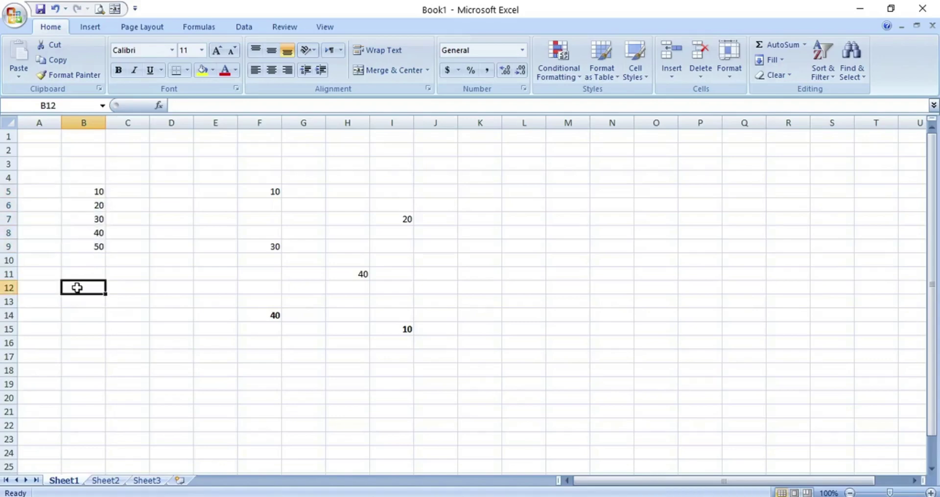
# Enter =MAX(B5:B9) in B12 so it returns 50.
pyautogui.write('=max')
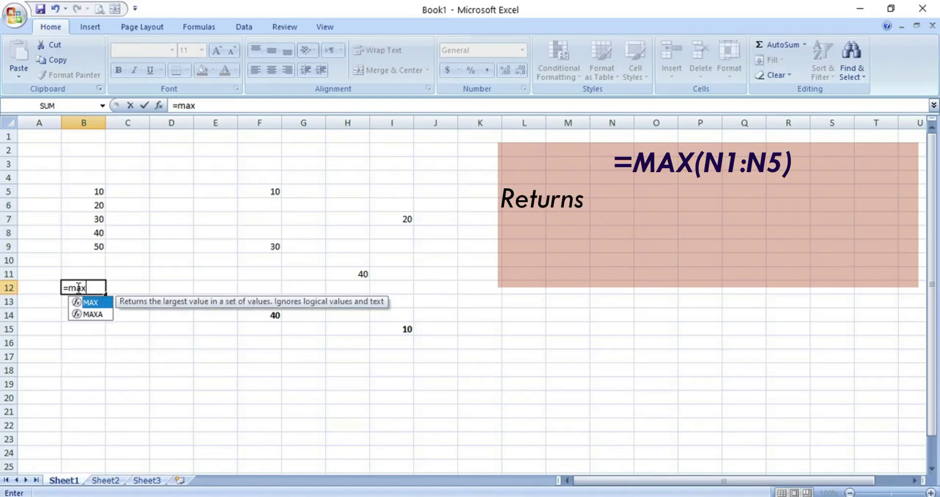
pyautogui.write('(')
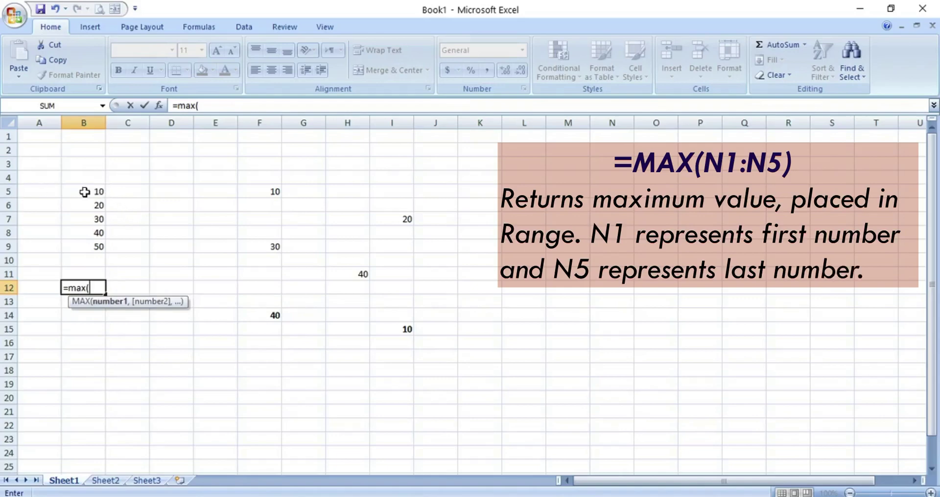
pyautogui.click(88, 191)
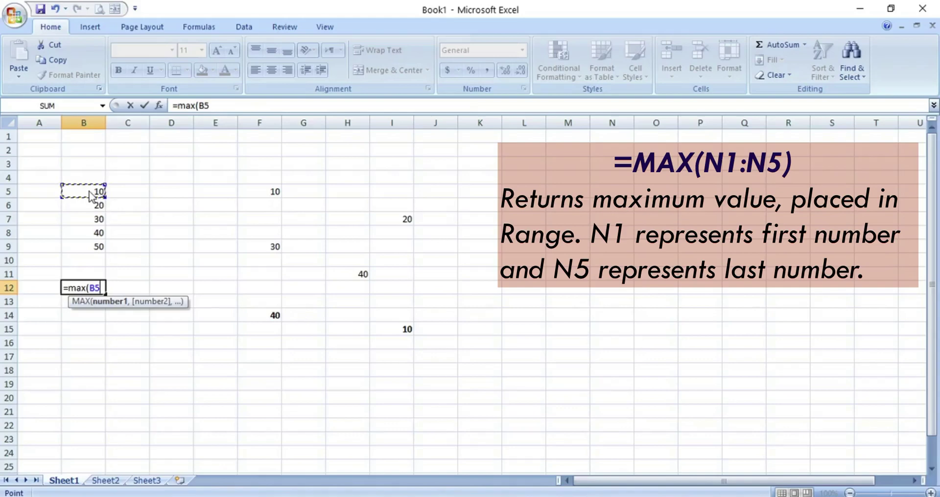
pyautogui.write(':')
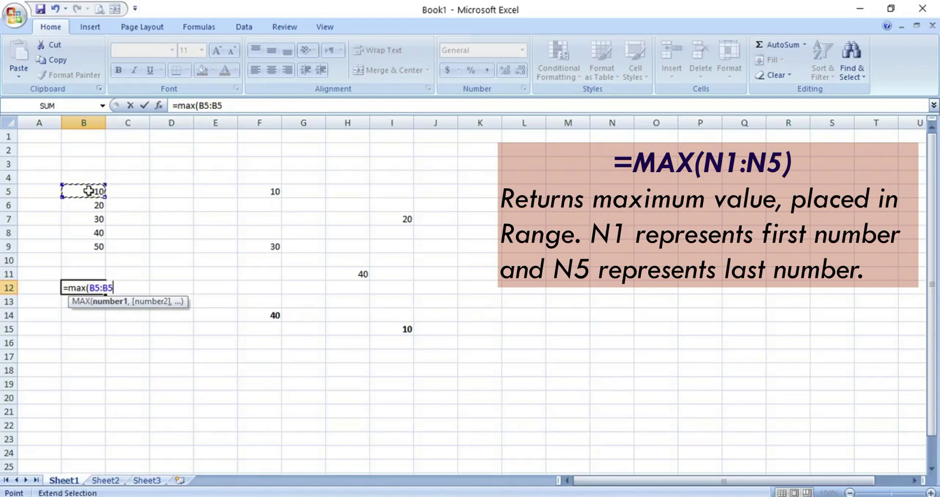
pyautogui.write('B')
pyautogui.press('BackSpace')
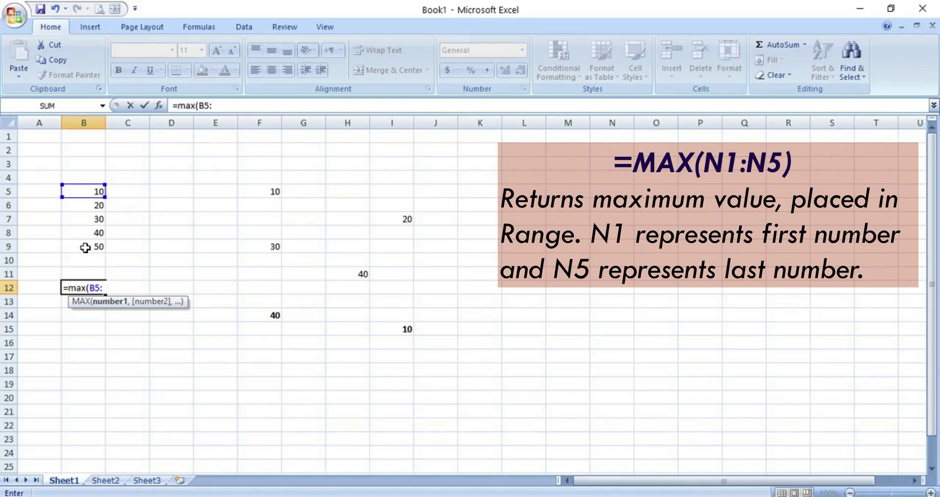
pyautogui.click(83, 249)
pyautogui.write(')')
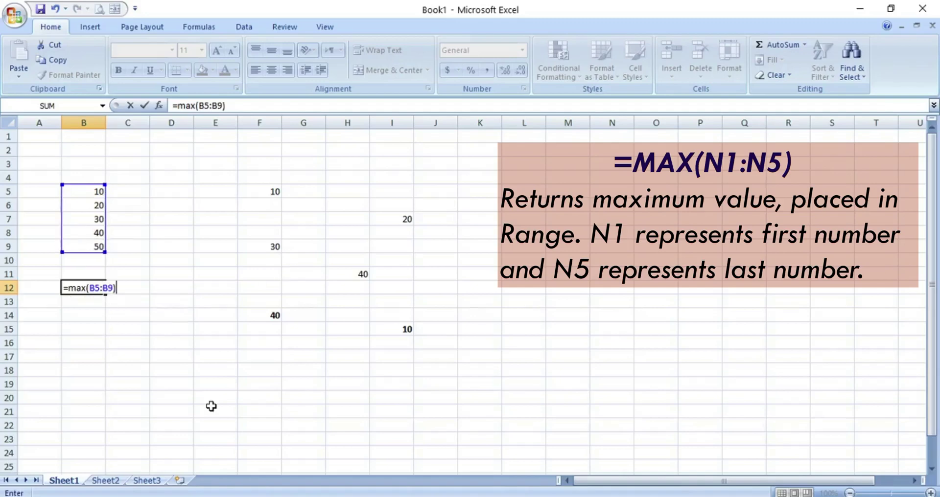
pyautogui.press('Return')
pyautogui.click(99, 288)
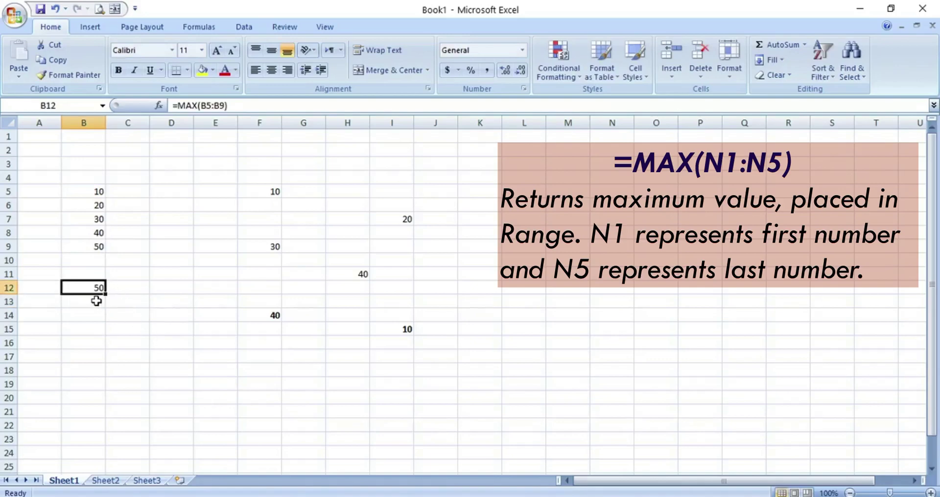
pyautogui.click(53, 289)
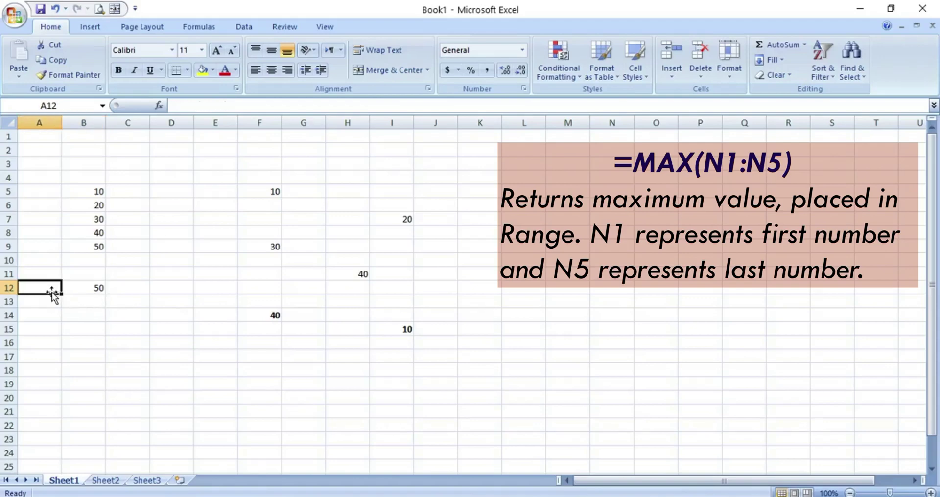
# Label A12 'Maximum' and A13 'Minimum'.
pyautogui.write('Maximu')
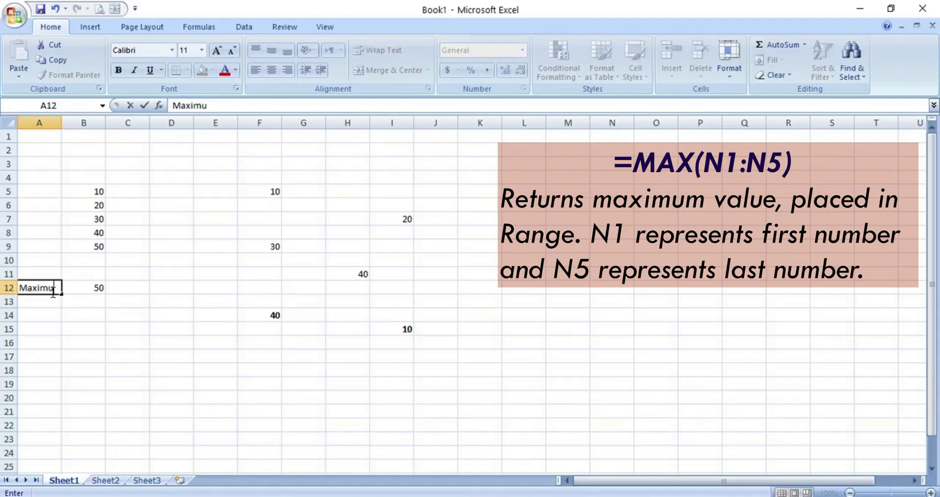
pyautogui.write('m')
pyautogui.press('Return')
pyautogui.write('M')
pyautogui.write('nimum')
pyautogui.press('Tab')
# Enter =MIN(B5:B9) in B13 so it returns 10.
pyautogui.write('=')
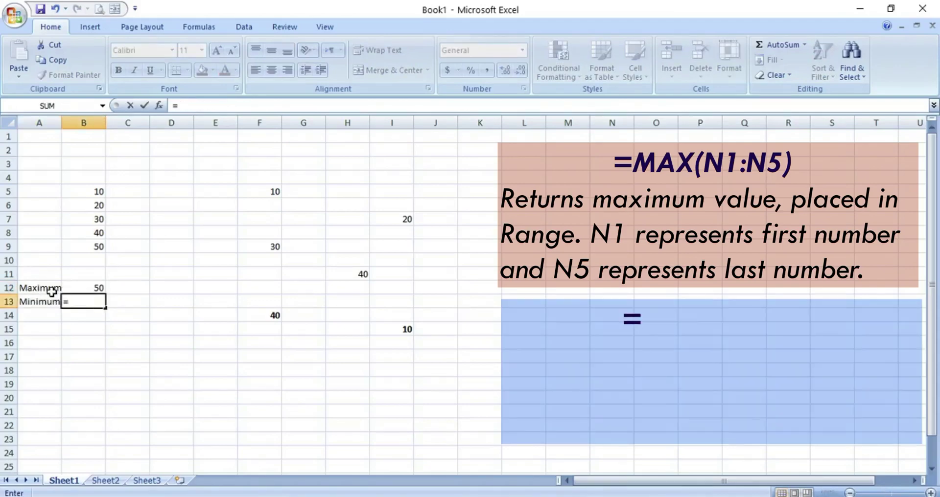
pyautogui.write('min')
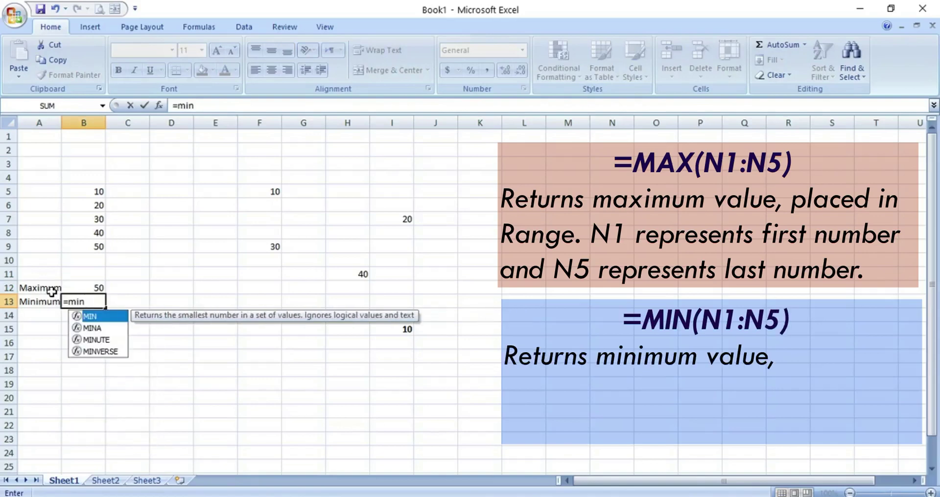
pyautogui.write('(')
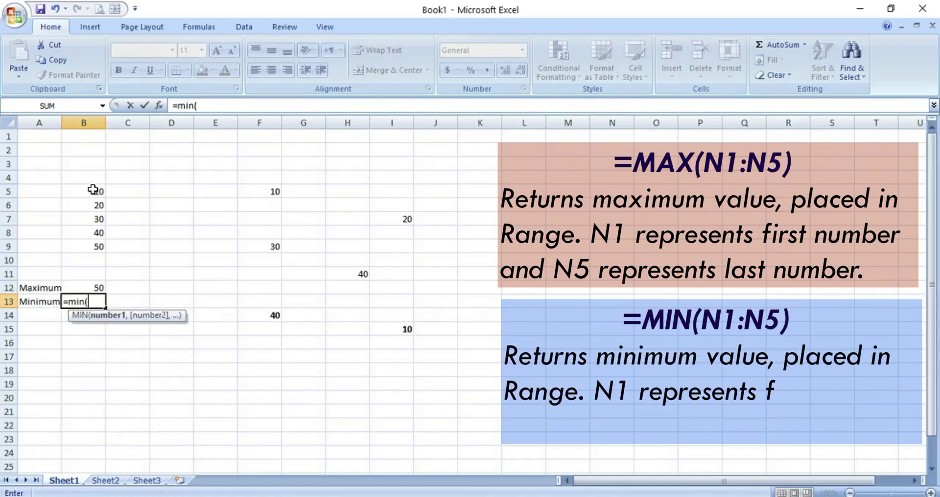
pyautogui.click(91, 194)
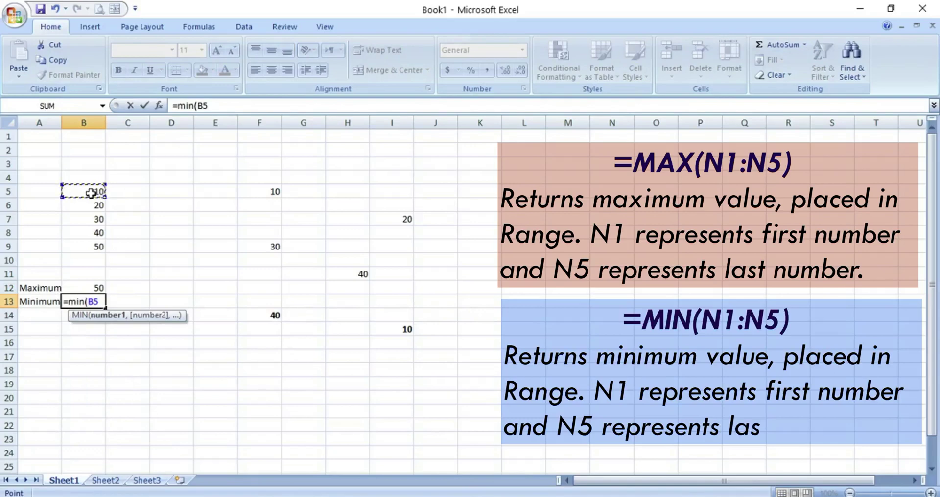
pyautogui.press('F8')
pyautogui.press('BackSpace')
pyautogui.press('BackSpace')
pyautogui.click(90, 247)
pyautogui.write(')')
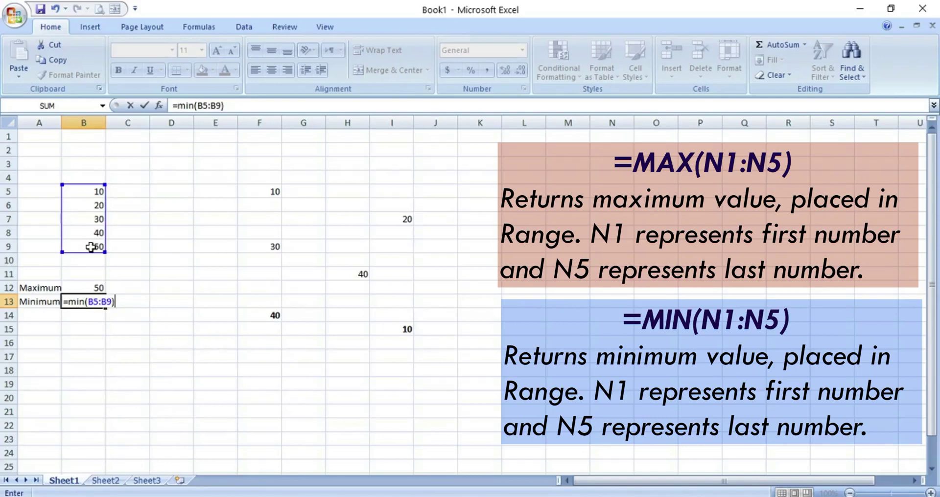
pyautogui.press('Return')
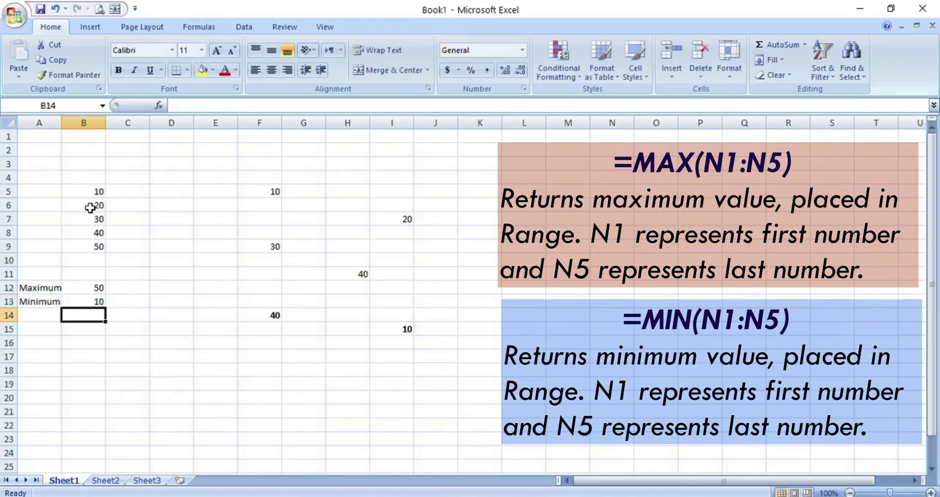
pyautogui.click(88, 210)
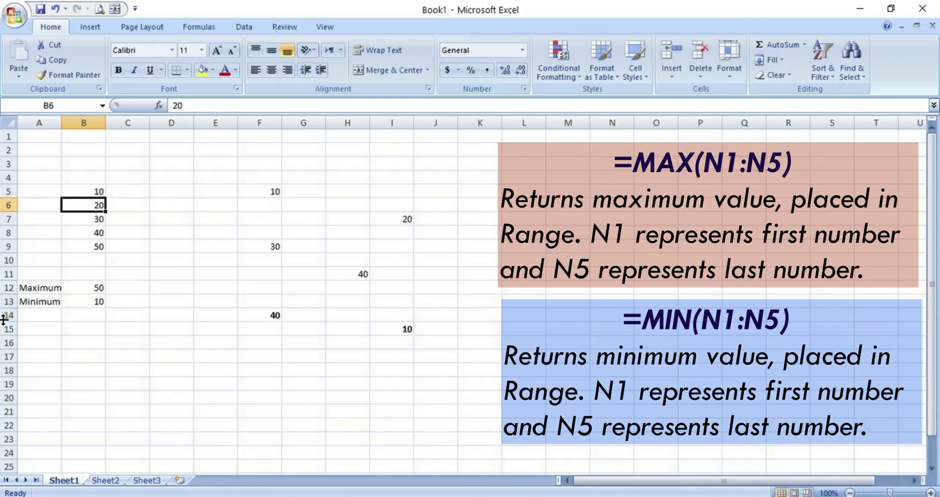
# Change B6 to 5 and B5 to 100, then enter 10 in C5.
pyautogui.write('5')
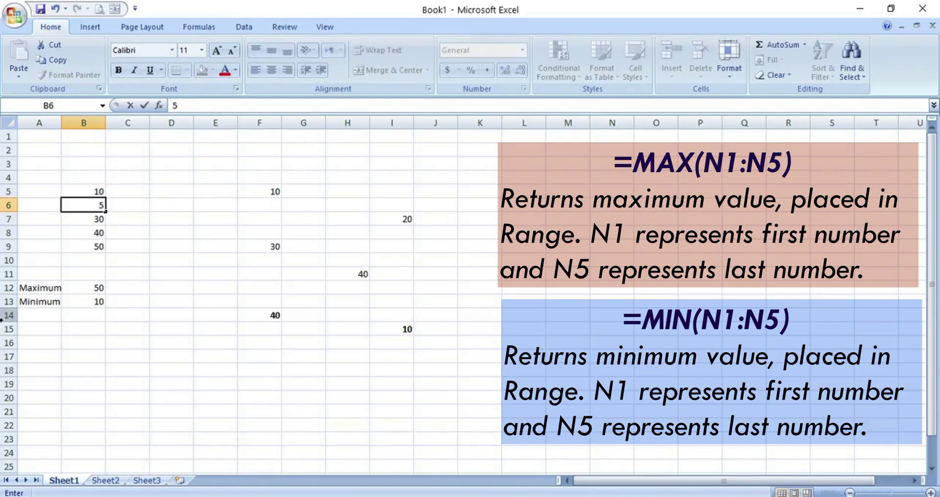
pyautogui.press('Return')
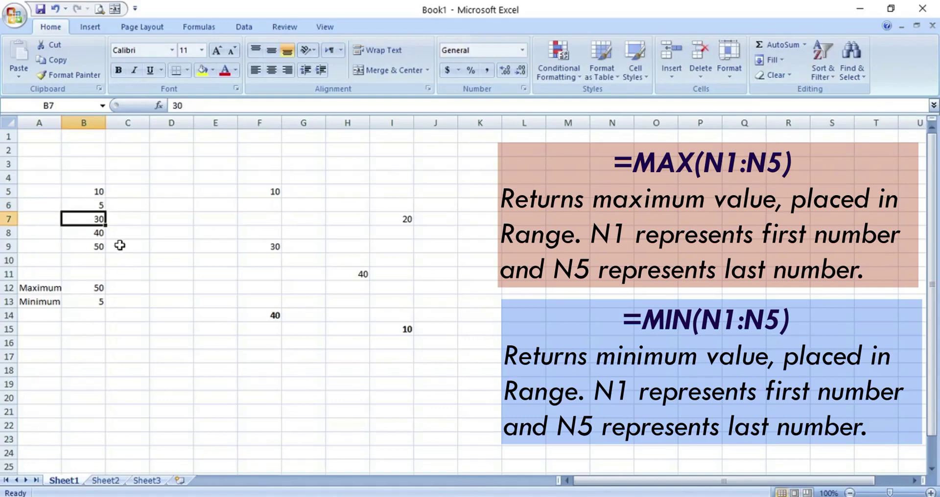
pyautogui.click(97, 192)
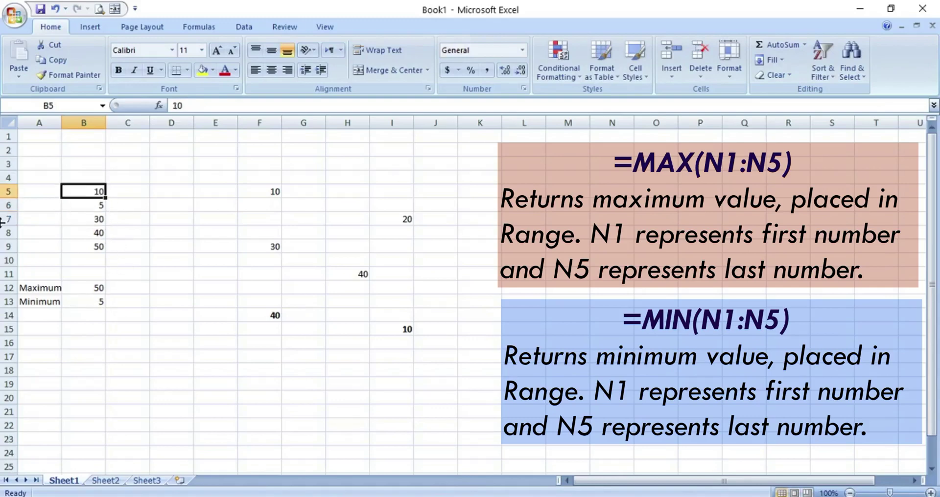
pyautogui.write('100')
pyautogui.press('Return')
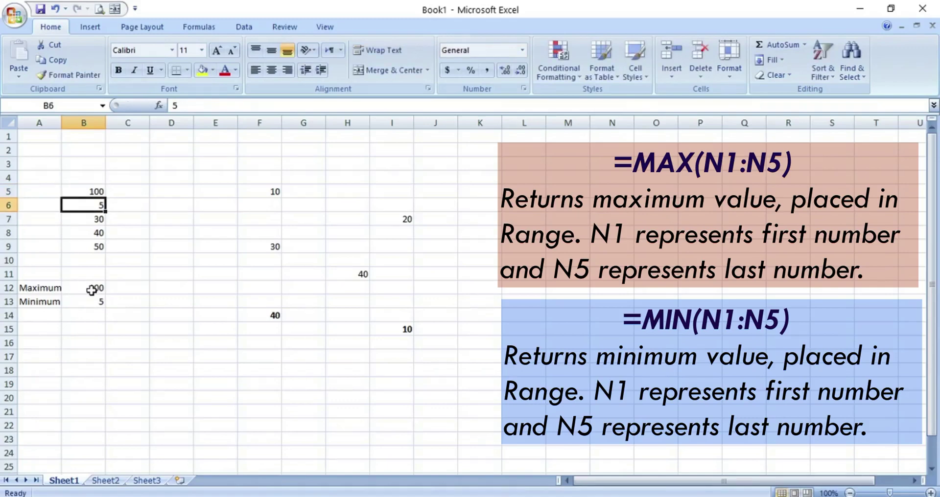
pyautogui.click(143, 192)
pyautogui.write('10')
pyautogui.press('Return')
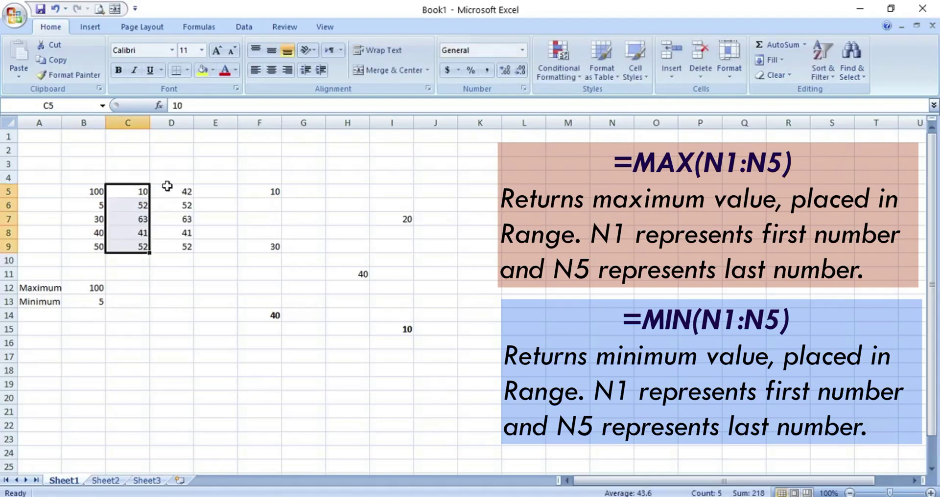
# Fill the Maximum formula from B12 across to C12 and D12.
pyautogui.click(165, 188)
pyautogui.moveTo(139, 190); pyautogui.dragTo(133, 243)
pyautogui.moveTo(184, 188); pyautogui.dragTo(175, 250)
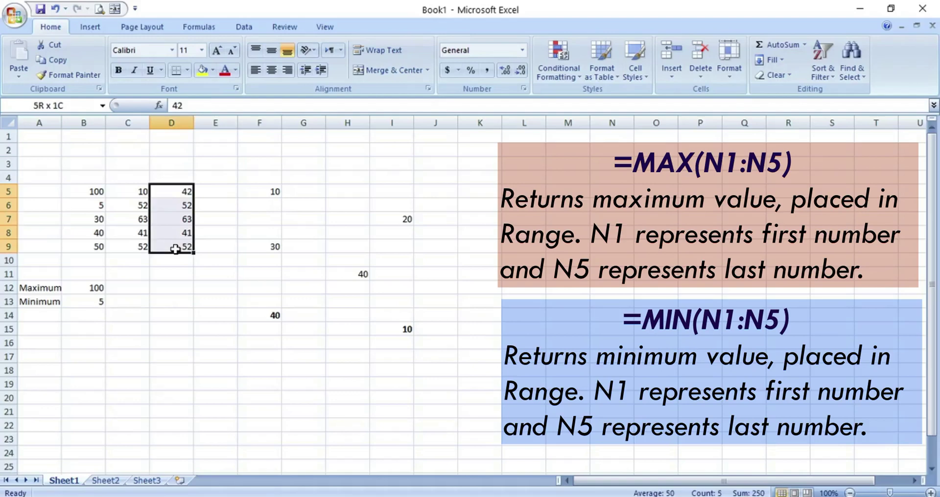
pyautogui.click(88, 288)
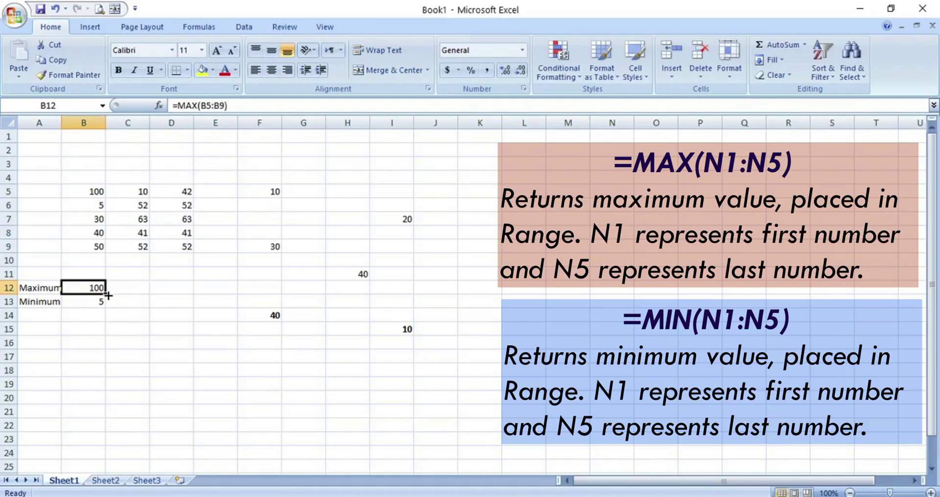
pyautogui.moveTo(108, 295); pyautogui.dragTo(185, 292)
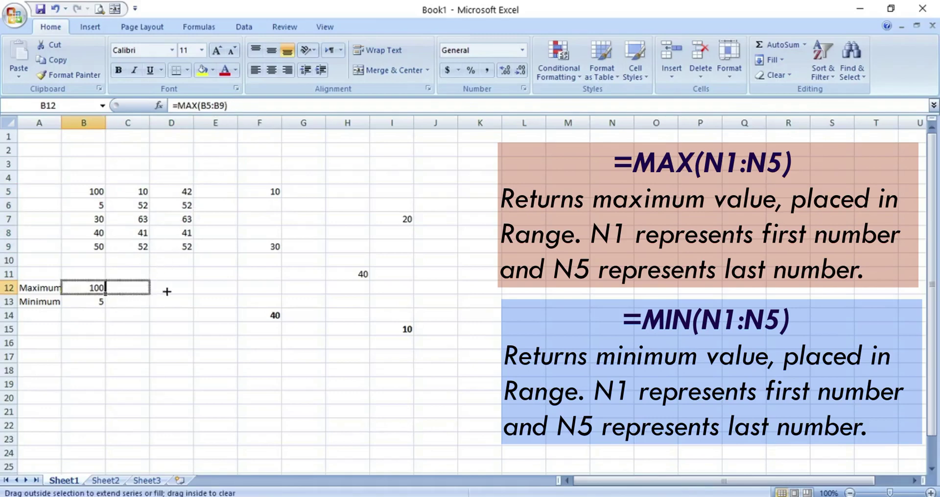
pyautogui.moveTo(185, 292); pyautogui.dragTo(188, 290)
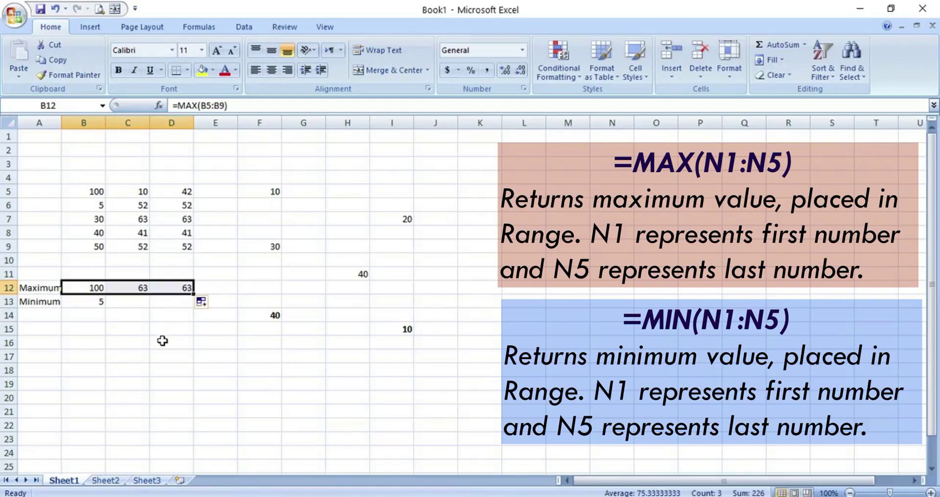
# Change D7 to 73 so column D's maximum becomes 73.
pyautogui.click(141, 216)
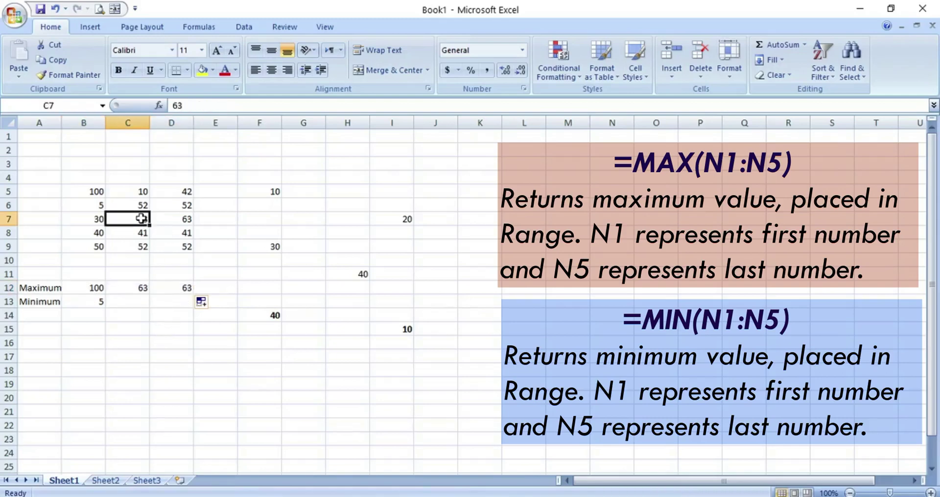
pyautogui.moveTo(143, 192); pyautogui.dragTo(142, 247)
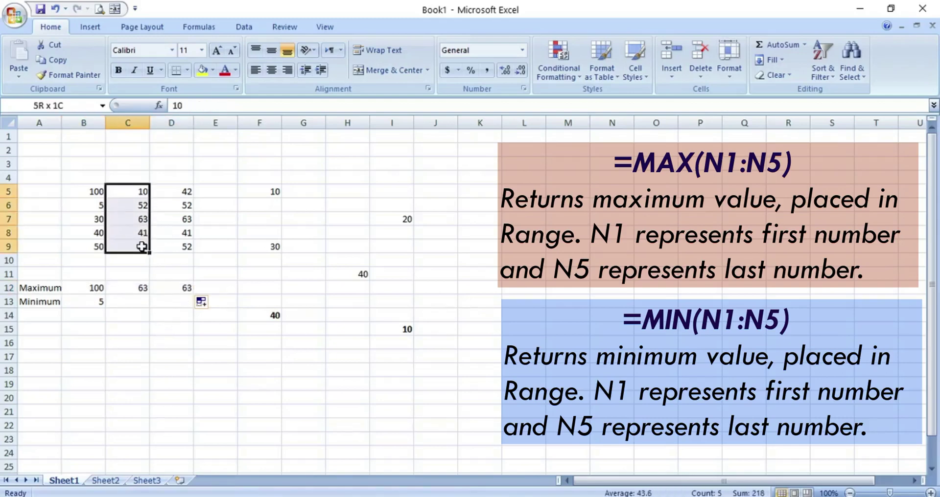
pyautogui.moveTo(187, 190); pyautogui.dragTo(184, 244)
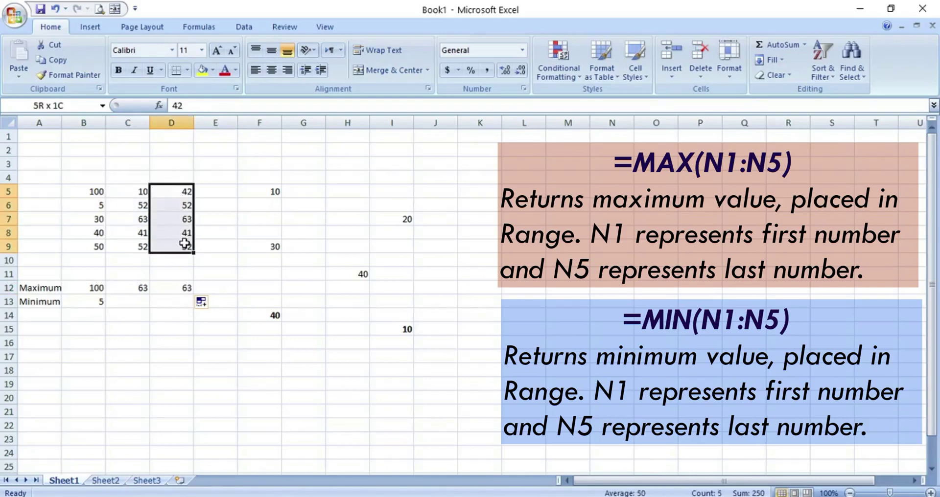
pyautogui.click(216, 218)
pyautogui.click(185, 218)
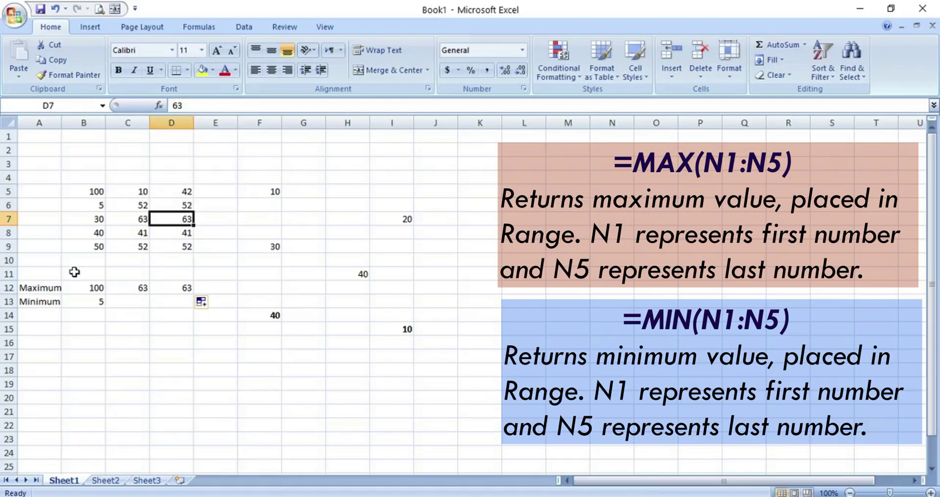
pyautogui.write('7')
pyautogui.press('Return')
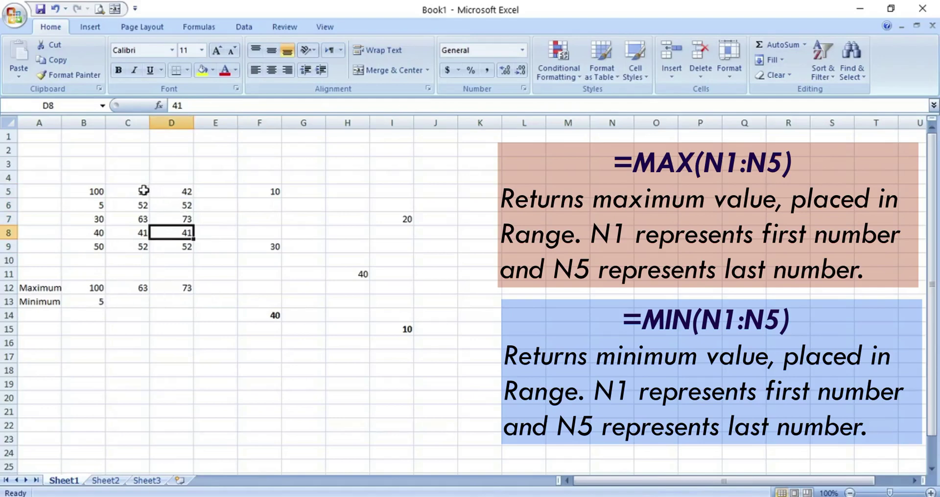
pyautogui.click(91, 301)
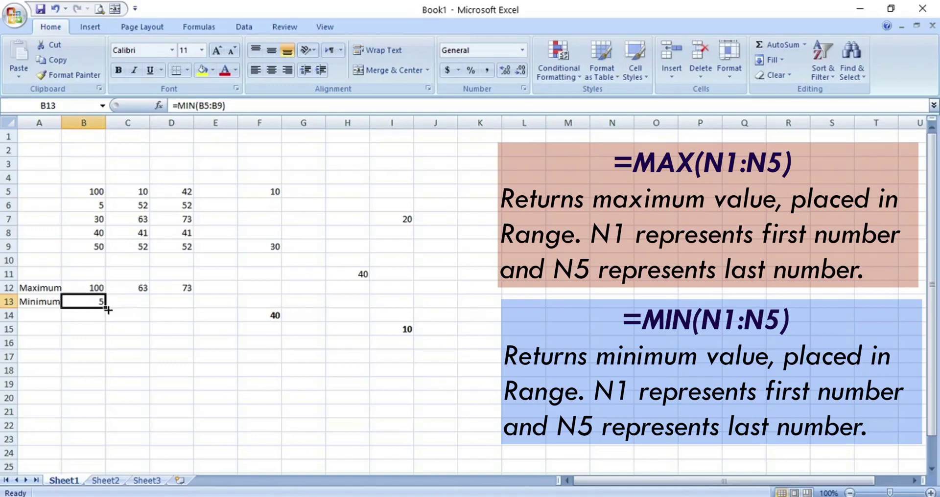
# Fill the B13 Minimum formula across to C13 and D13, returning 10 and 41.
pyautogui.moveTo(107, 309); pyautogui.dragTo(191, 307)
pyautogui.moveTo(141, 191); pyautogui.dragTo(137, 249)
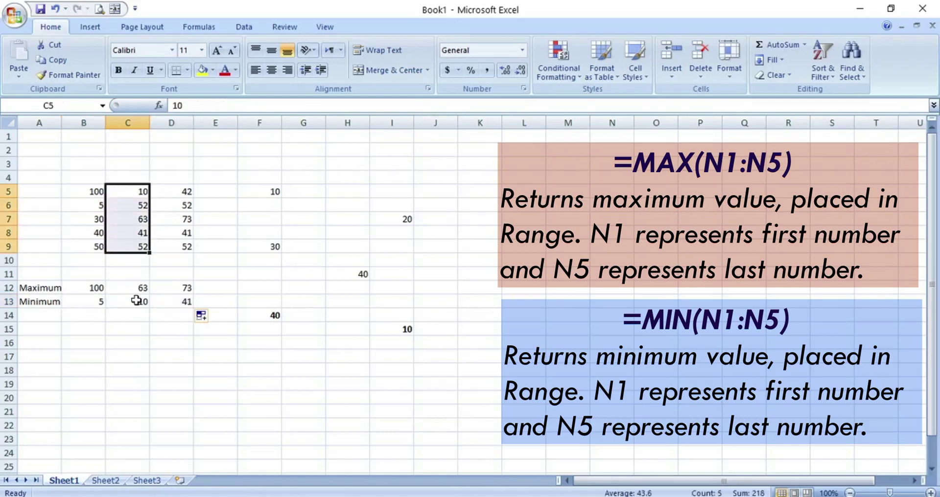